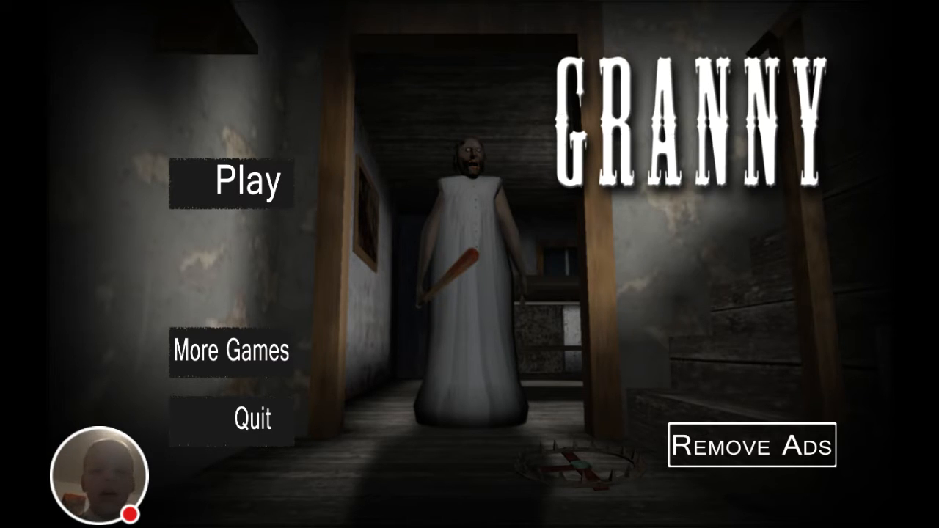
# Start a new game with Practise difficulty and continue to the intro tips.
pyautogui.click(232, 182)
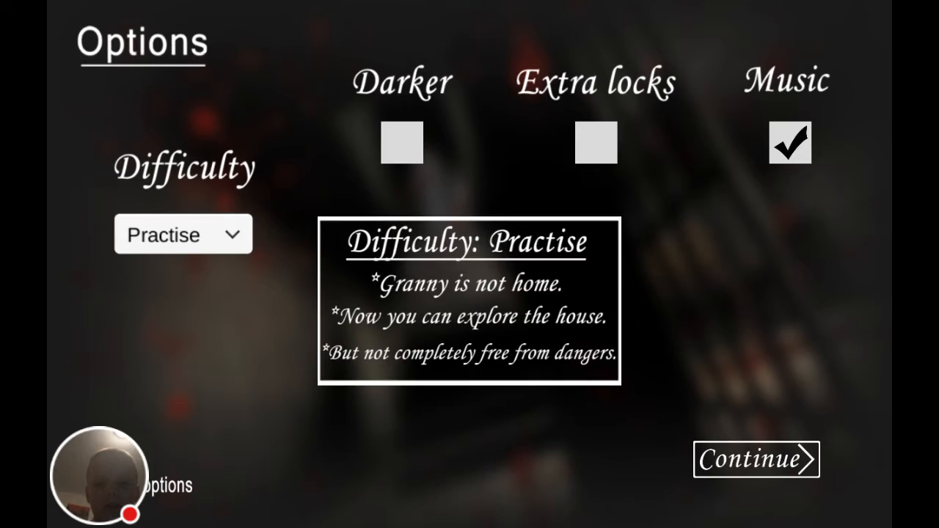
pyautogui.click(183, 234)
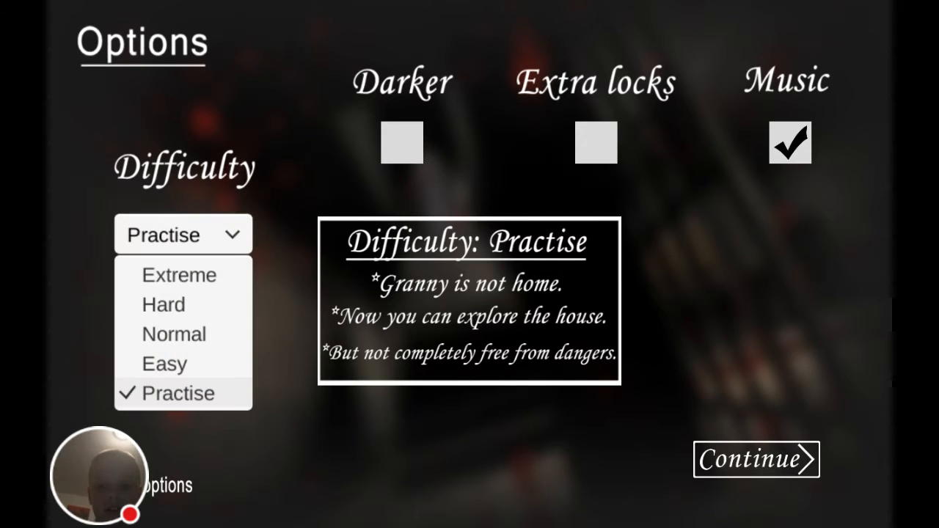
pyautogui.click(178, 393)
pyautogui.click(756, 459)
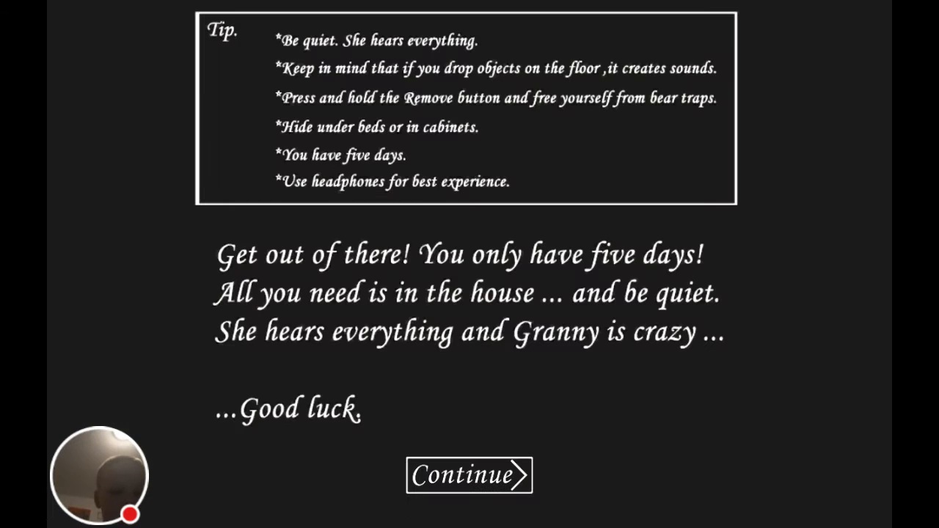